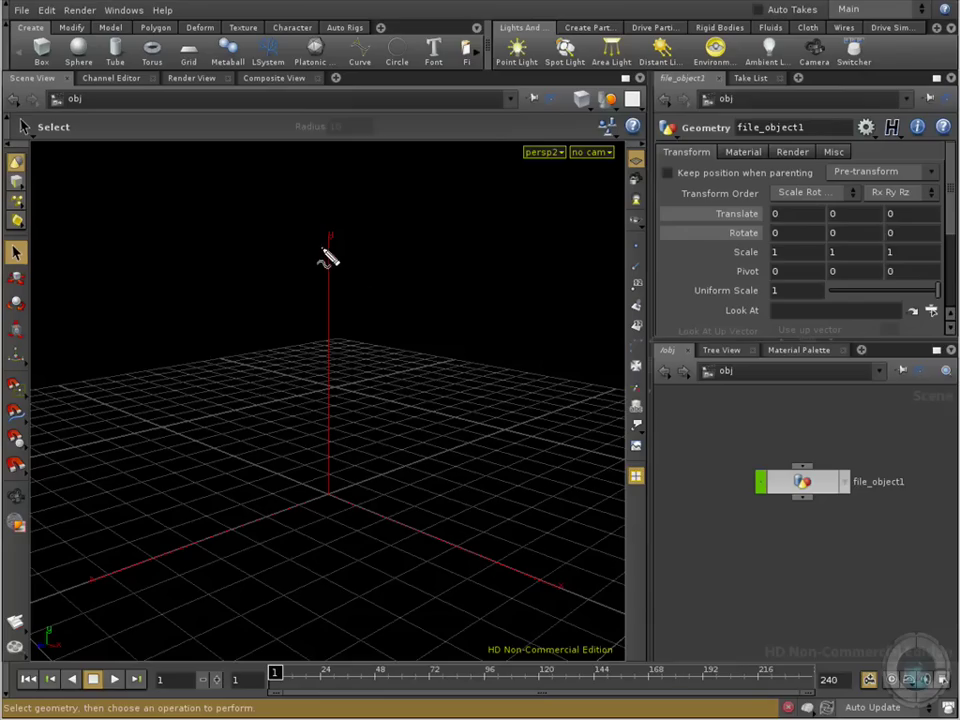
Trace the vertical Y axis in green with a Y label, then trace the X axis in red
{"action": "left_click_drag", "start_coordinate": [328, 233], "coordinate": [336, 489]}
{"action": "mouse_move", "coordinate": [336, 205]}
{"action": "left_mouse_down"}
{"action": "mouse_move", "coordinate": [349, 220]}
{"action": "mouse_move", "coordinate": [368, 205]}
{"action": "left_mouse_up"}
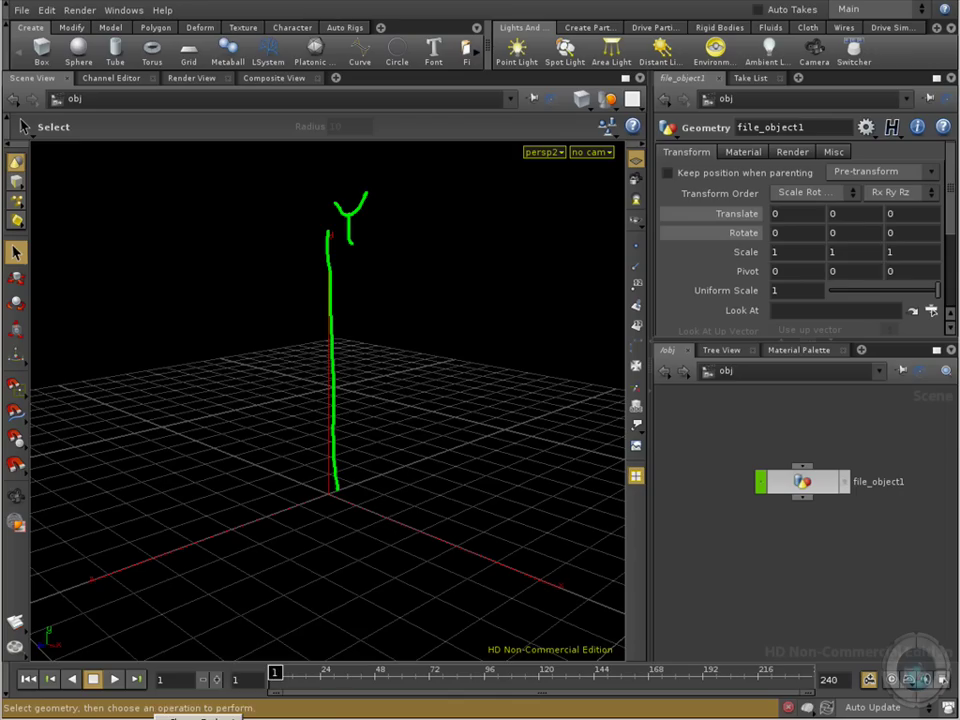
{"action": "right_click", "coordinate": [245, 615]}
{"action": "left_click", "coordinate": [281, 709]}
{"action": "mouse_move", "coordinate": [335, 497]}
{"action": "left_mouse_down"}
{"action": "mouse_move", "coordinate": [558, 565]}
{"action": "mouse_move", "coordinate": [571, 589]}
{"action": "mouse_move", "coordinate": [548, 619]}
{"action": "left_mouse_up"}
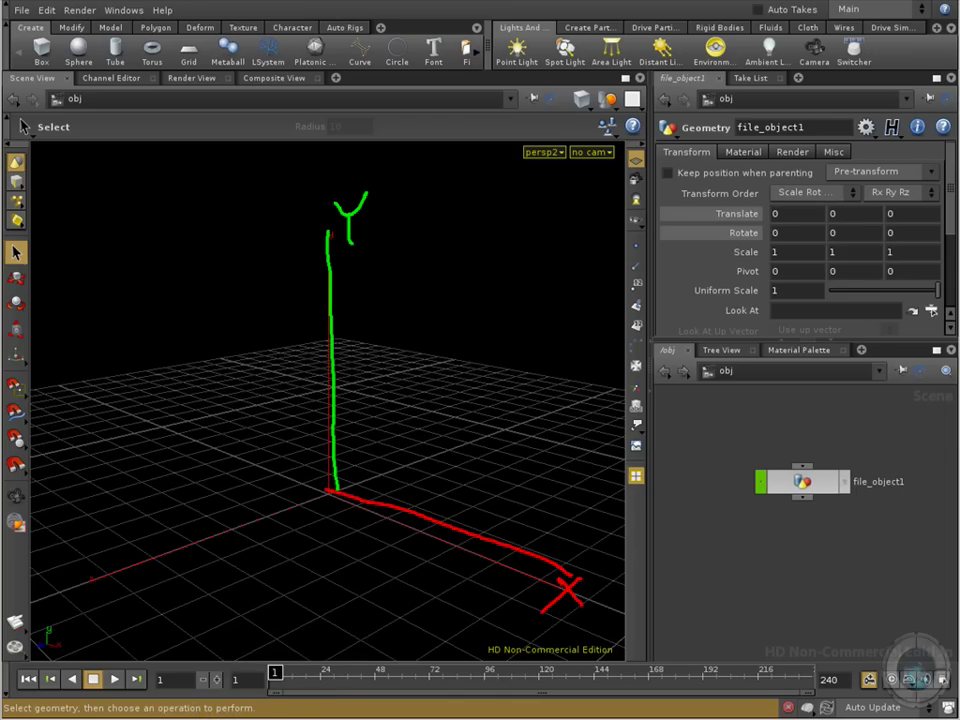
Switch the pen to blue and trace the Z axis, labelling it Z
{"action": "right_click", "coordinate": [240, 648]}
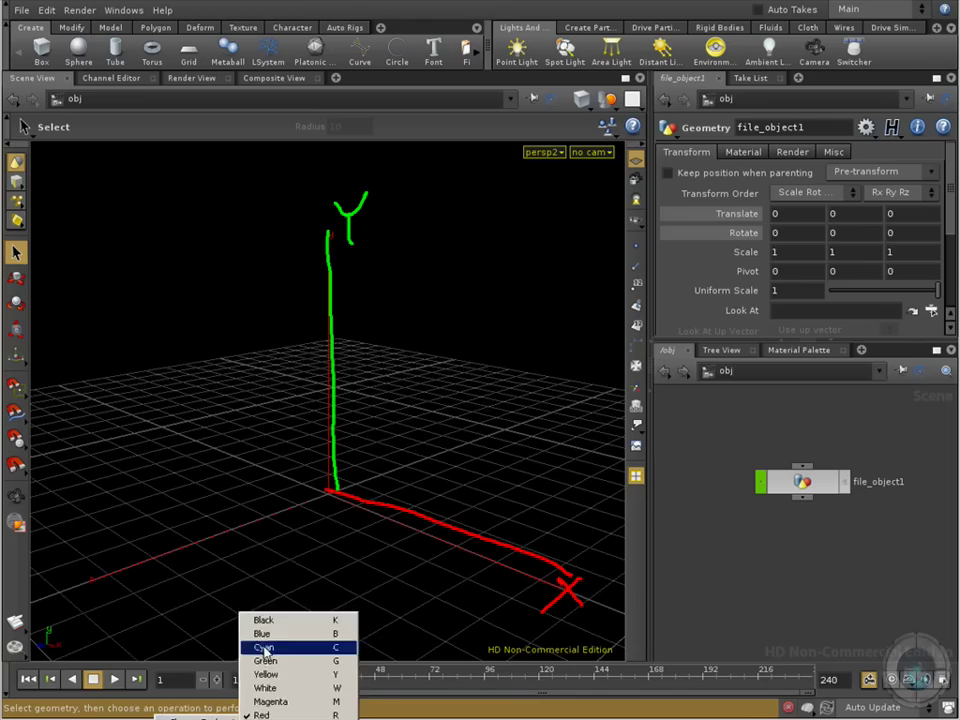
{"action": "left_click", "coordinate": [265, 632]}
{"action": "left_click_drag", "start_coordinate": [86, 577], "coordinate": [328, 488]}
{"action": "left_click_drag", "start_coordinate": [60, 551], "coordinate": [118, 566]}
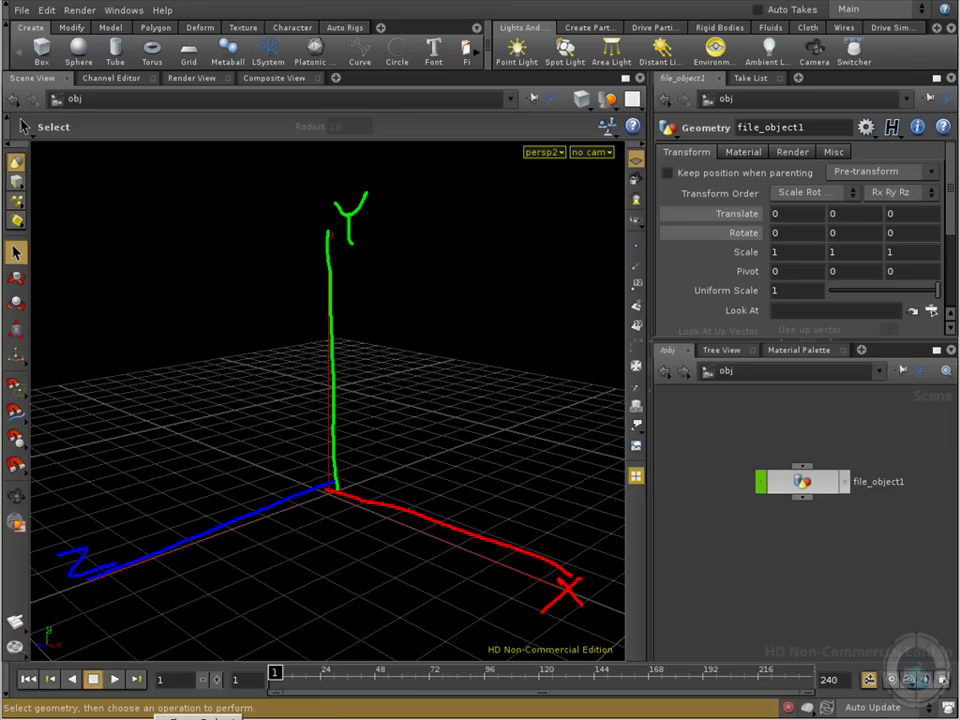
With the pen in yellow, draw a vertical double arrow labelled T and B
{"action": "mouse_move", "coordinate": [235, 716]}
{"action": "left_click", "coordinate": [277, 677]}
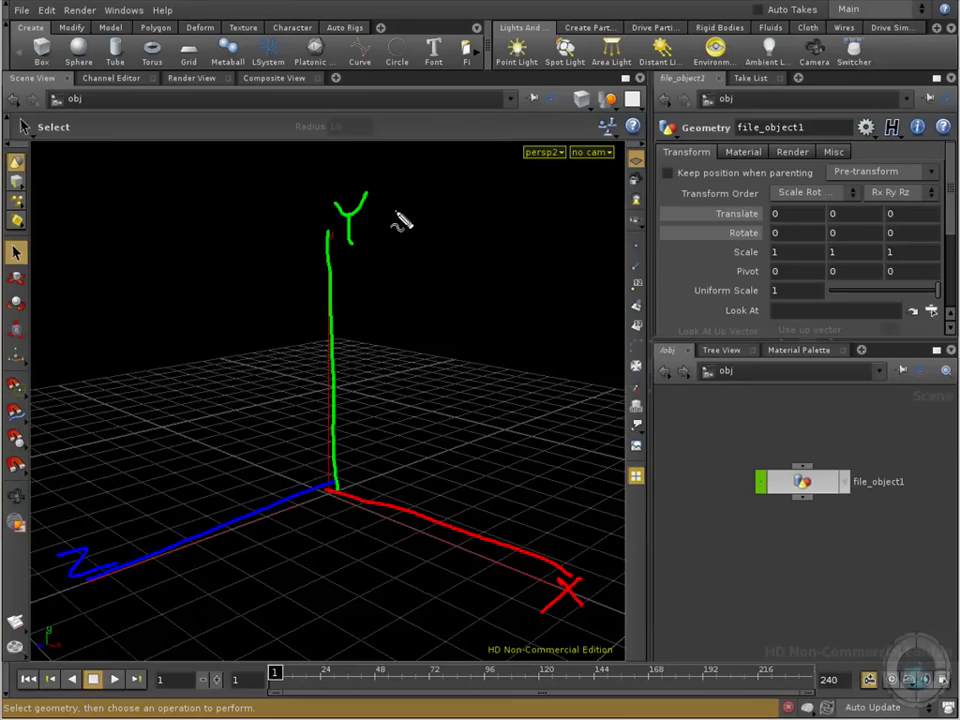
{"action": "mouse_move", "coordinate": [399, 213]}
{"action": "left_mouse_down"}
{"action": "mouse_move", "coordinate": [400, 228]}
{"action": "mouse_move", "coordinate": [434, 208]}
{"action": "left_mouse_up"}
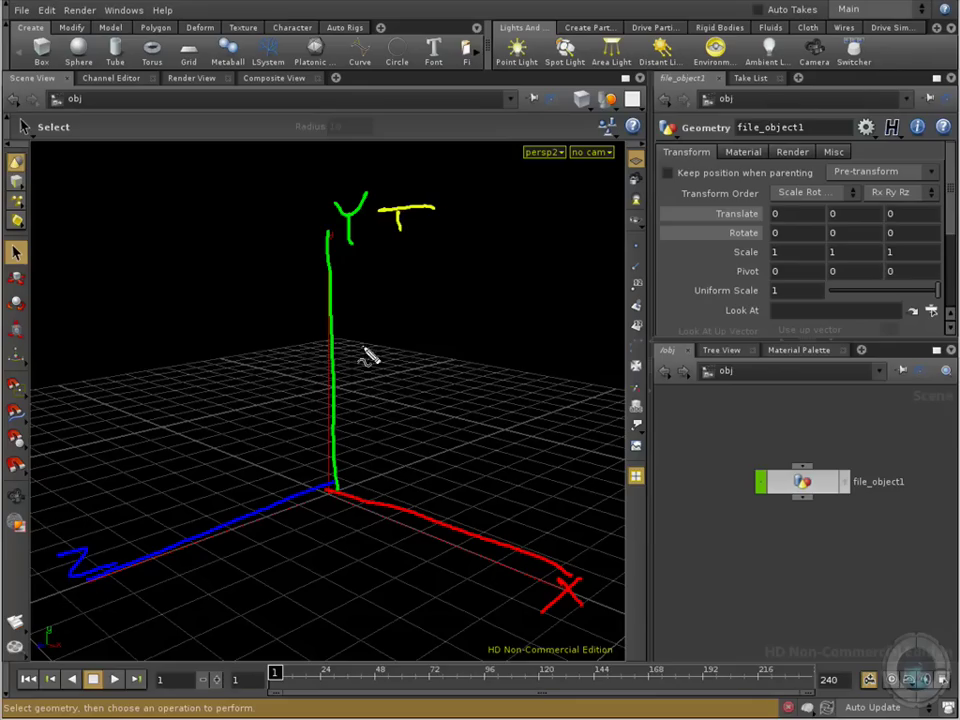
{"action": "left_click_drag", "start_coordinate": [375, 447], "coordinate": [377, 476]}
{"action": "mouse_move", "coordinate": [381, 262]}
{"action": "left_mouse_down"}
{"action": "mouse_move", "coordinate": [387, 419]}
{"action": "mouse_move", "coordinate": [372, 271]}
{"action": "mouse_move", "coordinate": [400, 283]}
{"action": "left_mouse_up"}
{"action": "left_click_drag", "start_coordinate": [366, 396], "coordinate": [398, 398]}
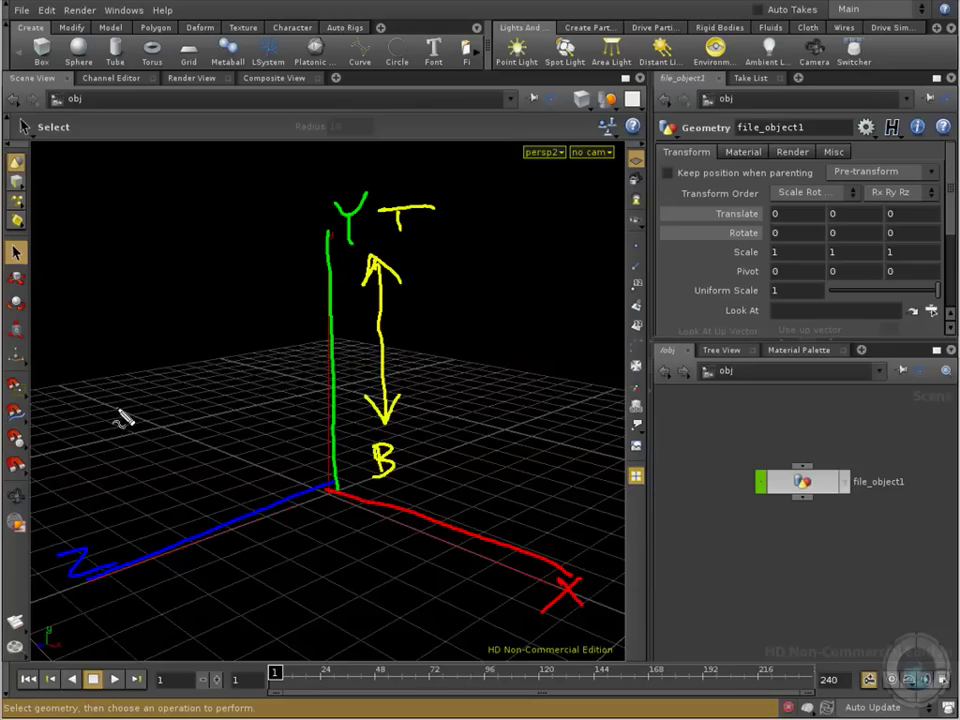
Draw a yellow left-right double arrow through the origin labelled L and R
{"action": "left_click_drag", "start_coordinate": [172, 405], "coordinate": [200, 440]}
{"action": "left_click_drag", "start_coordinate": [580, 523], "coordinate": [602, 552]}
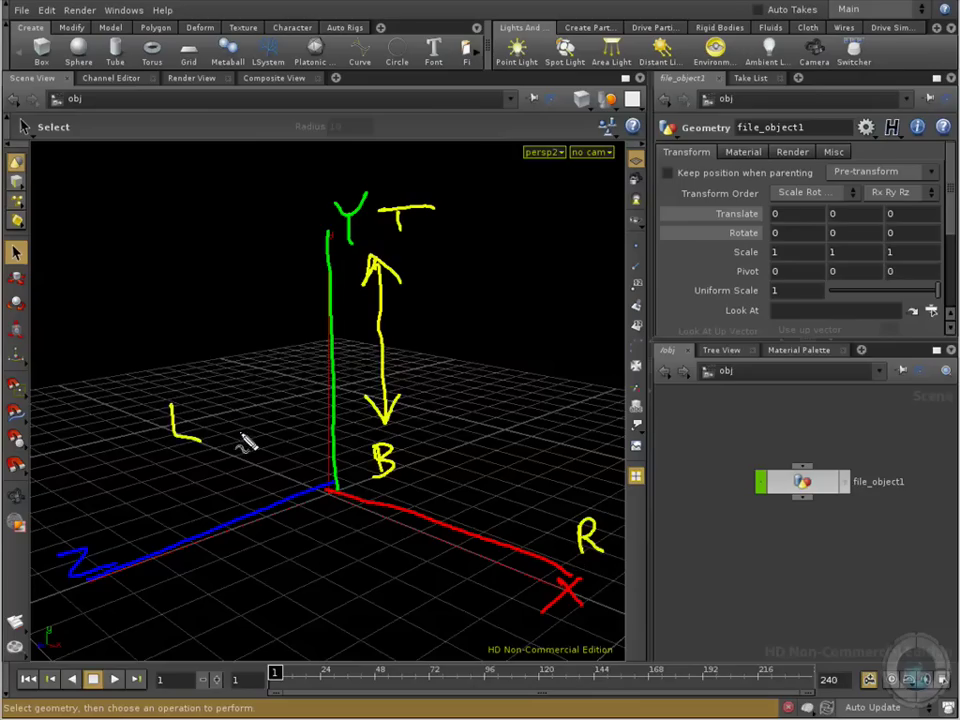
{"action": "mouse_move", "coordinate": [222, 424]}
{"action": "left_mouse_down"}
{"action": "mouse_move", "coordinate": [548, 531]}
{"action": "mouse_move", "coordinate": [512, 540]}
{"action": "left_mouse_up"}
{"action": "left_click_drag", "start_coordinate": [245, 409], "coordinate": [233, 439]}
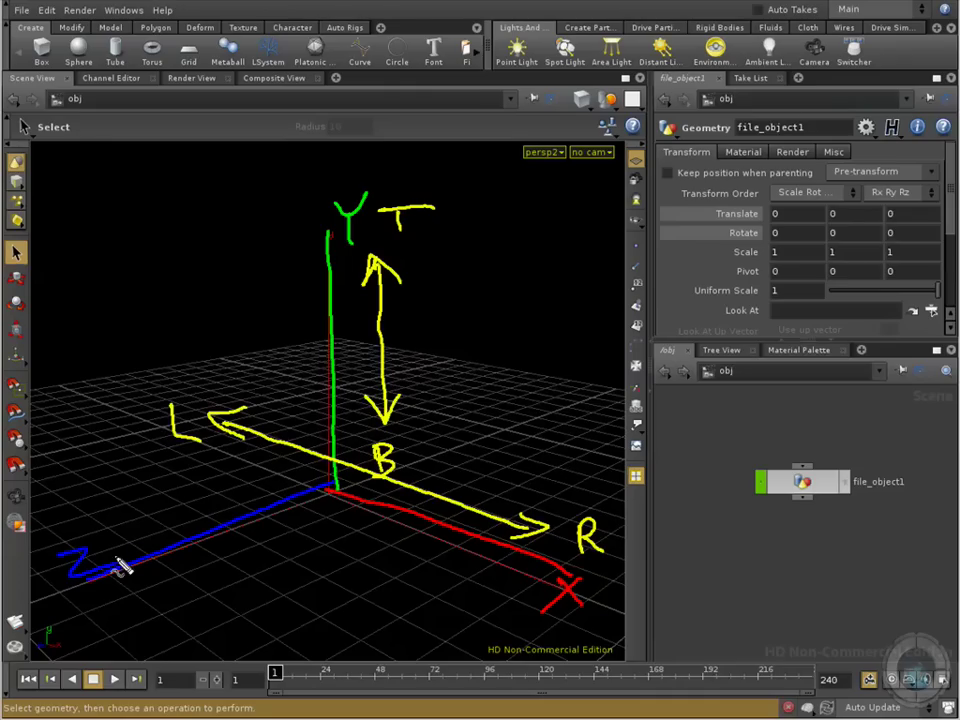
Draw a yellow front-back arrow through the origin labelled B and F
{"action": "mouse_move", "coordinate": [72, 566]}
{"action": "left_mouse_down"}
{"action": "mouse_move", "coordinate": [204, 536]}
{"action": "mouse_move", "coordinate": [546, 392]}
{"action": "left_mouse_up"}
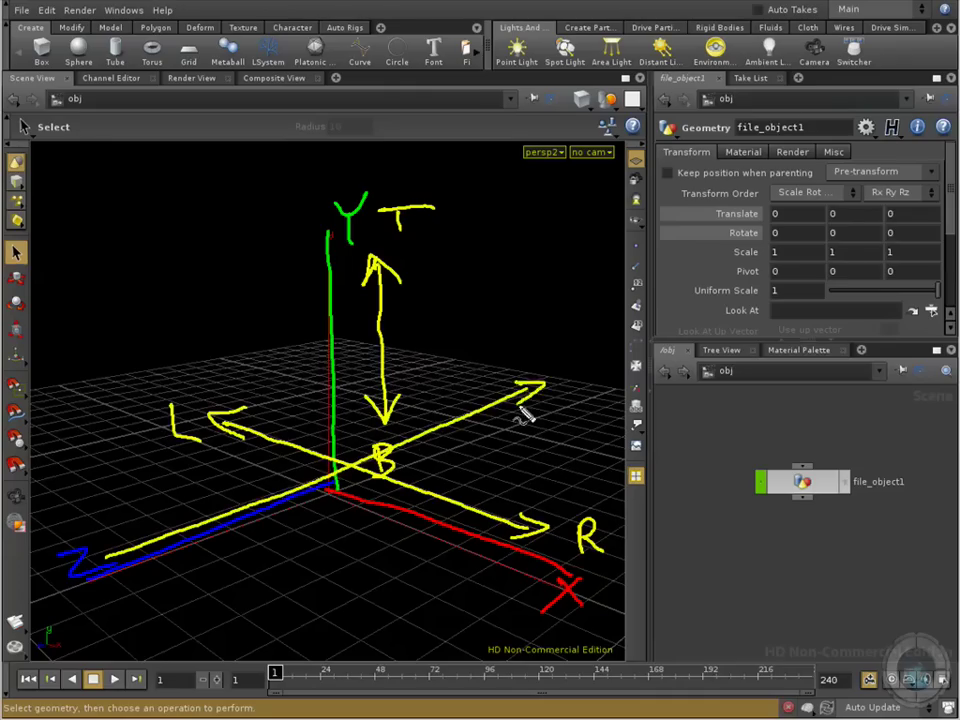
{"action": "mouse_move", "coordinate": [548, 343]}
{"action": "left_mouse_down"}
{"action": "mouse_move", "coordinate": [557, 369]}
{"action": "mouse_move", "coordinate": [548, 368]}
{"action": "left_mouse_up"}
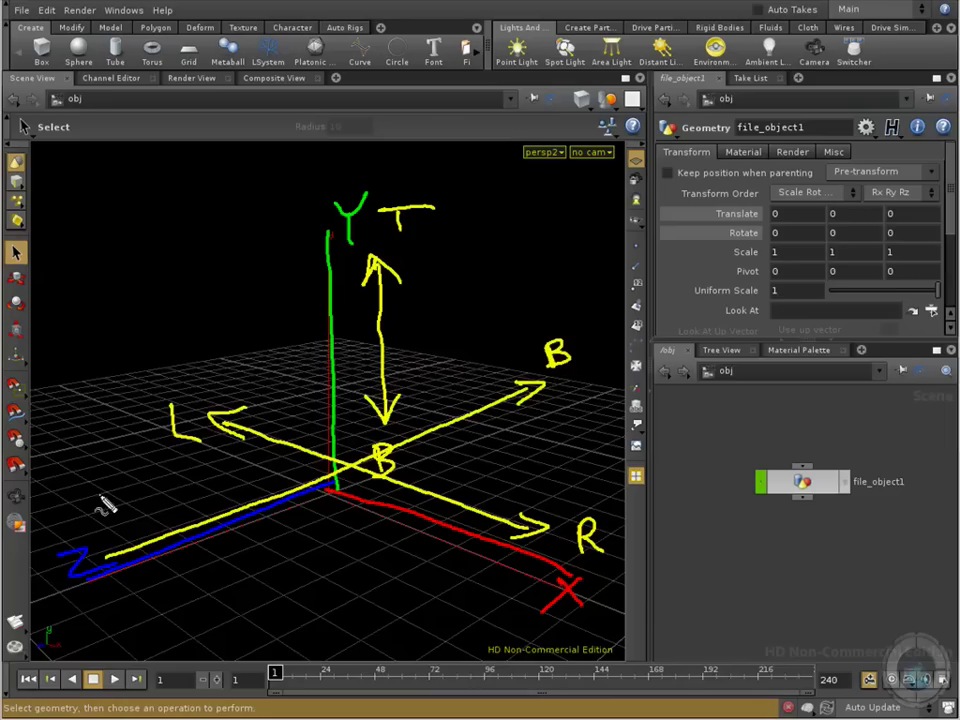
{"action": "left_click_drag", "start_coordinate": [82, 512], "coordinate": [112, 501]}
{"action": "mouse_move", "coordinate": [96, 508]}
{"action": "left_mouse_down"}
{"action": "mouse_move", "coordinate": [100, 528]}
{"action": "mouse_move", "coordinate": [117, 515]}
{"action": "left_mouse_up"}
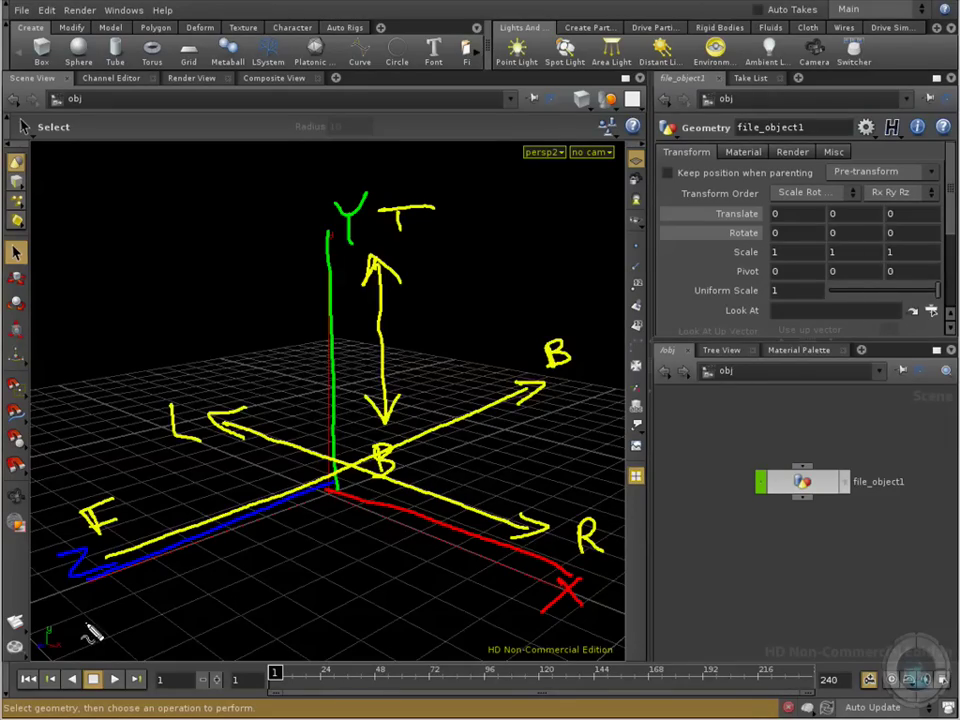
Circle the axis gnomon, arc over to the parameter pane, and arrow the Pre-transform dropdown
{"action": "left_click_drag", "start_coordinate": [14, 620], "coordinate": [24, 668]}
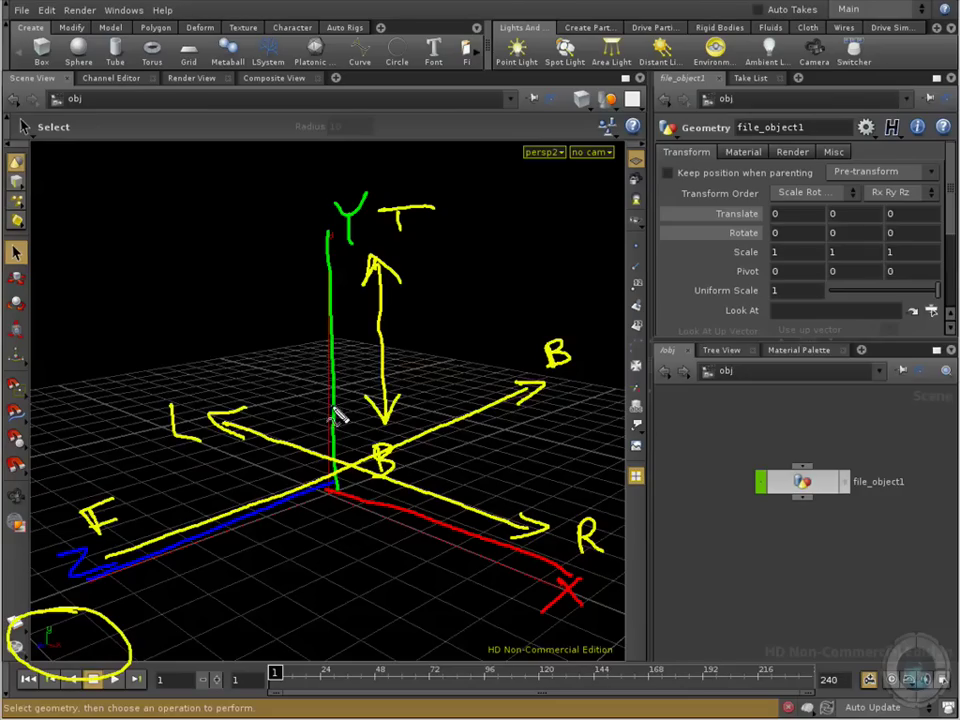
{"action": "mouse_move", "coordinate": [340, 138]}
{"action": "left_mouse_down"}
{"action": "mouse_move", "coordinate": [375, 98]}
{"action": "mouse_move", "coordinate": [495, 32]}
{"action": "mouse_move", "coordinate": [757, 32]}
{"action": "mouse_move", "coordinate": [840, 72]}
{"action": "mouse_move", "coordinate": [857, 92]}
{"action": "mouse_move", "coordinate": [828, 88]}
{"action": "mouse_move", "coordinate": [868, 88]}
{"action": "left_mouse_up"}
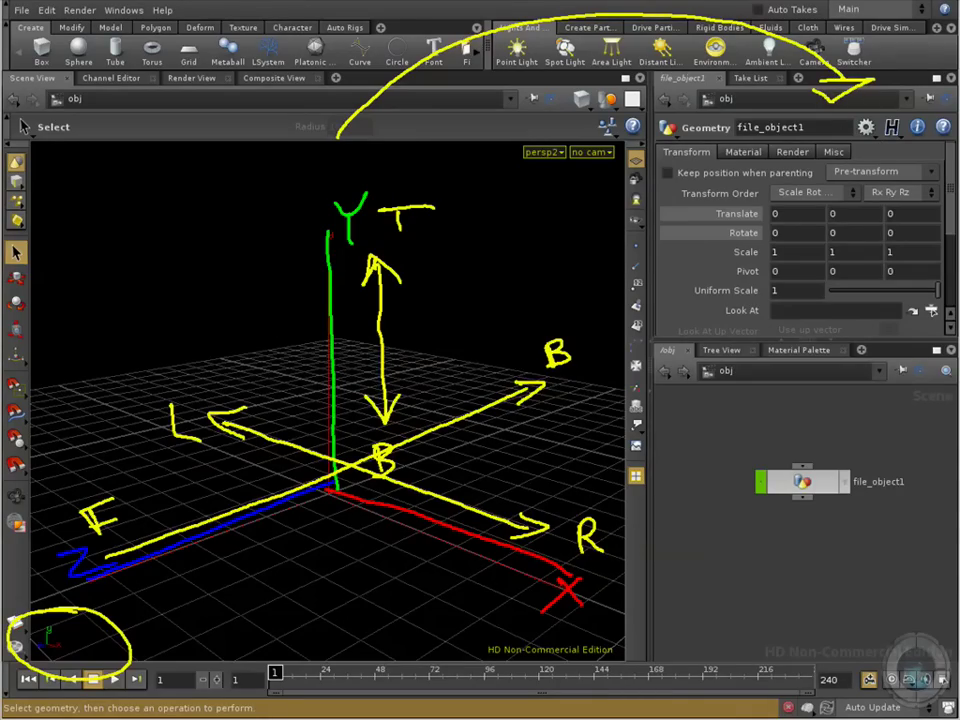
{"action": "mouse_move", "coordinate": [941, 109]}
{"action": "left_mouse_down"}
{"action": "mouse_move", "coordinate": [916, 171]}
{"action": "mouse_move", "coordinate": [929, 162]}
{"action": "left_mouse_up"}
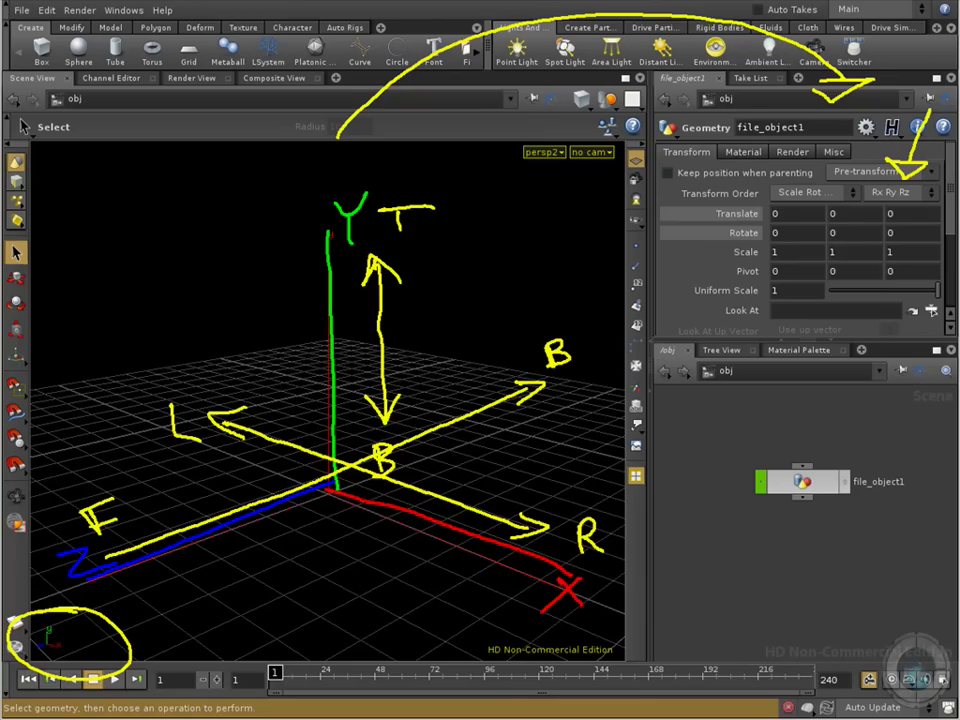
In red, box the X column of transform values and cross out the render settings
{"action": "right_click", "coordinate": [240, 614]}
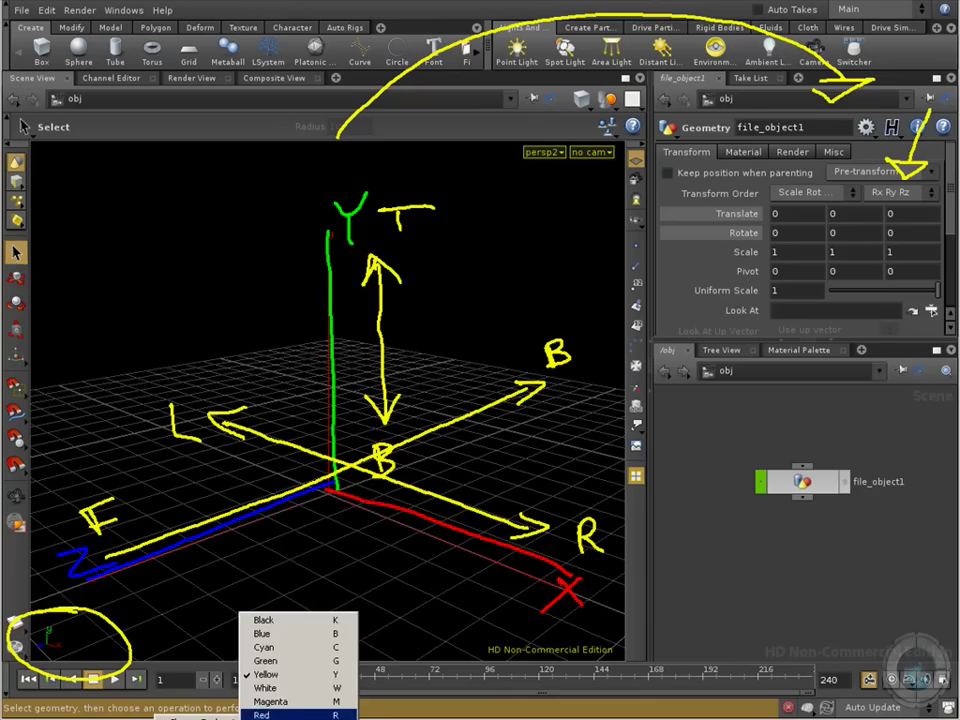
{"action": "left_click", "coordinate": [262, 714]}
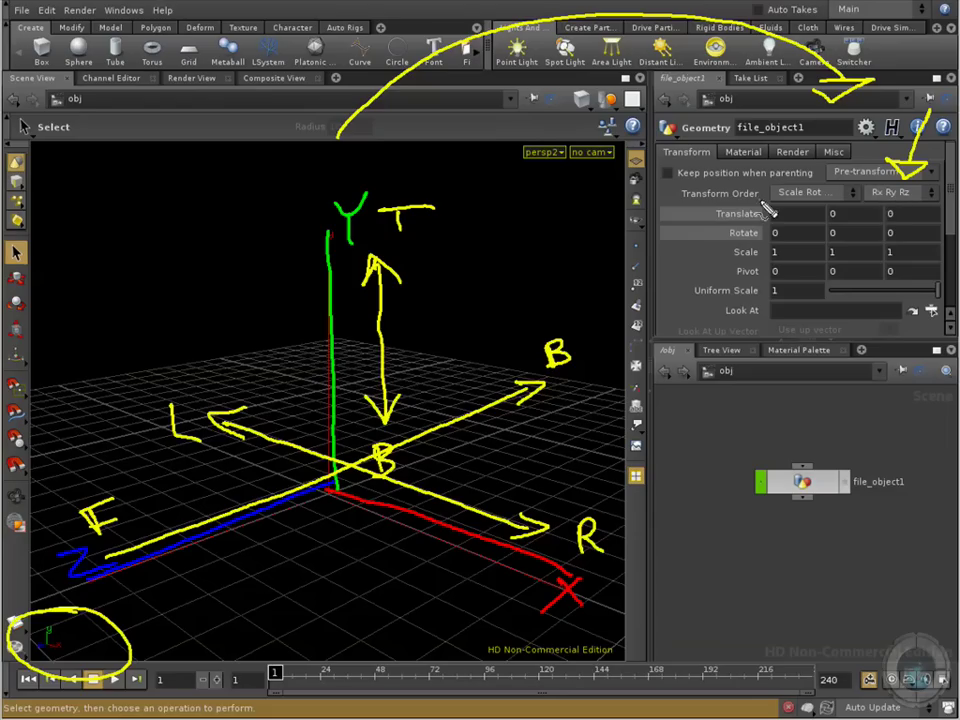
{"action": "left_click_drag", "start_coordinate": [763, 198], "coordinate": [766, 252]}
{"action": "mouse_move", "coordinate": [775, 318]}
{"action": "left_mouse_down"}
{"action": "mouse_move", "coordinate": [810, 316]}
{"action": "mouse_move", "coordinate": [818, 268]}
{"action": "mouse_move", "coordinate": [817, 310]}
{"action": "mouse_move", "coordinate": [769, 202]}
{"action": "mouse_move", "coordinate": [840, 190]}
{"action": "left_mouse_up"}
{"action": "left_click_drag", "start_coordinate": [792, 153], "coordinate": [814, 176]}
{"action": "left_click_drag", "start_coordinate": [813, 153], "coordinate": [790, 177]}
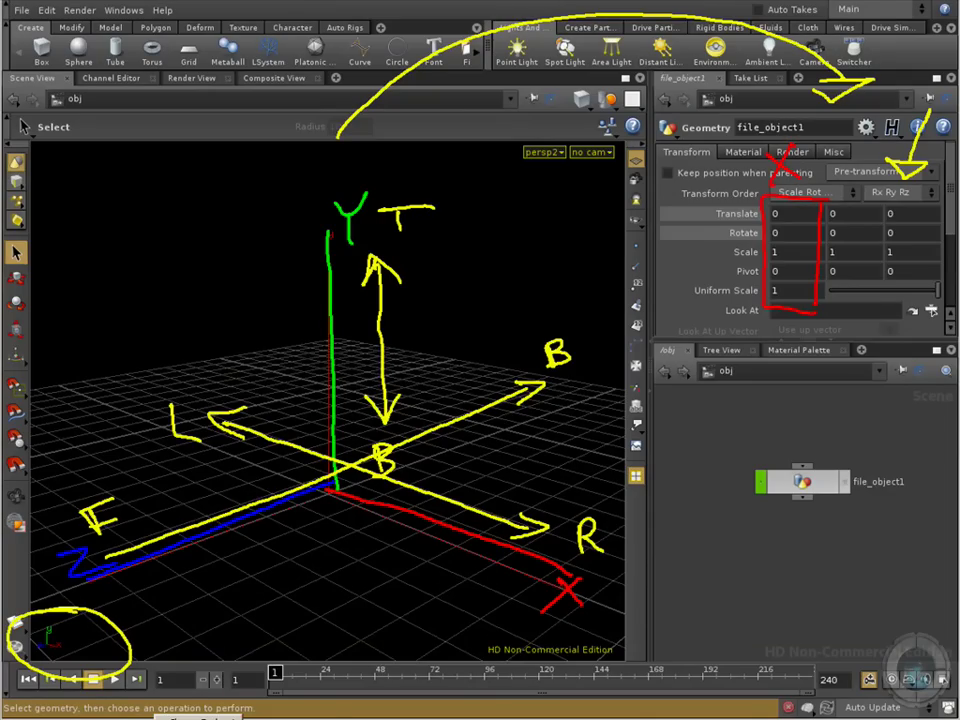
Outline the Y transform values in green and write a Y above them
{"action": "left_click", "coordinate": [190, 716]}
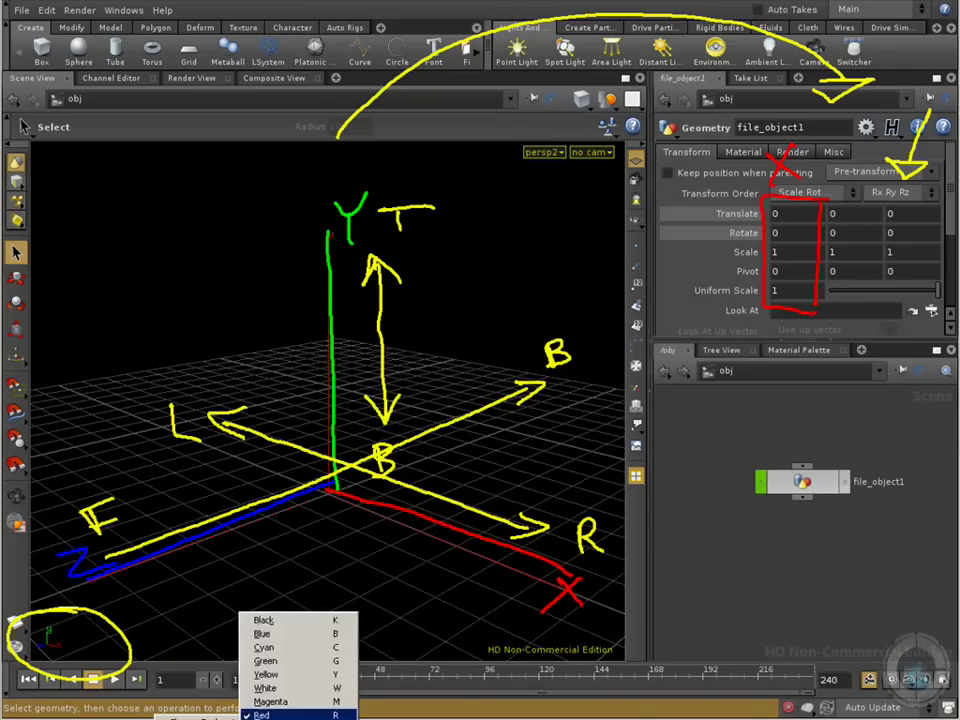
{"action": "left_click", "coordinate": [266, 661]}
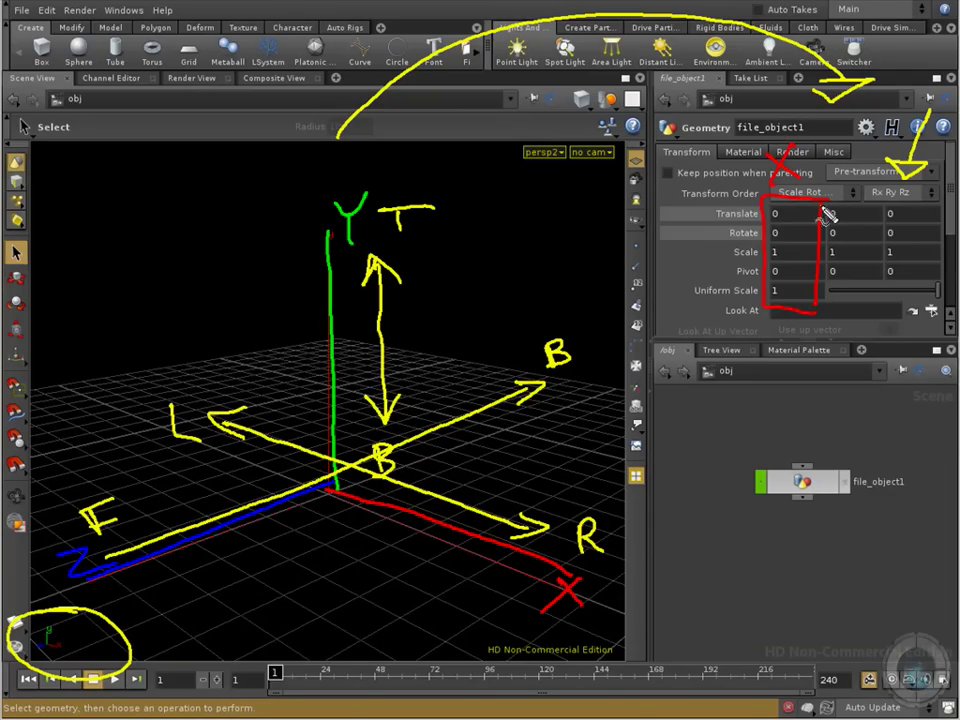
{"action": "mouse_move", "coordinate": [825, 210]}
{"action": "left_mouse_down"}
{"action": "mouse_move", "coordinate": [831, 292]}
{"action": "mouse_move", "coordinate": [866, 295]}
{"action": "mouse_move", "coordinate": [845, 210]}
{"action": "mouse_move", "coordinate": [888, 210]}
{"action": "mouse_move", "coordinate": [885, 289]}
{"action": "left_mouse_up"}
{"action": "left_click_drag", "start_coordinate": [836, 154], "coordinate": [849, 172]}
{"action": "left_click_drag", "start_coordinate": [863, 150], "coordinate": [846, 190]}
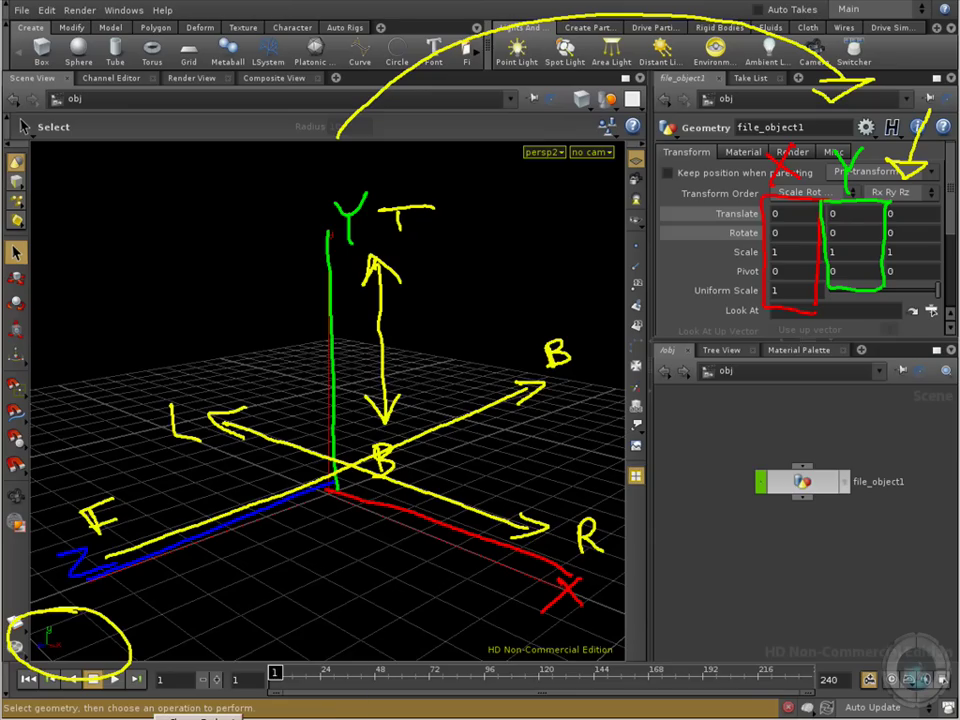
Outline the Z transform values in blue
{"action": "right_click", "coordinate": [240, 614]}
{"action": "left_click", "coordinate": [262, 634]}
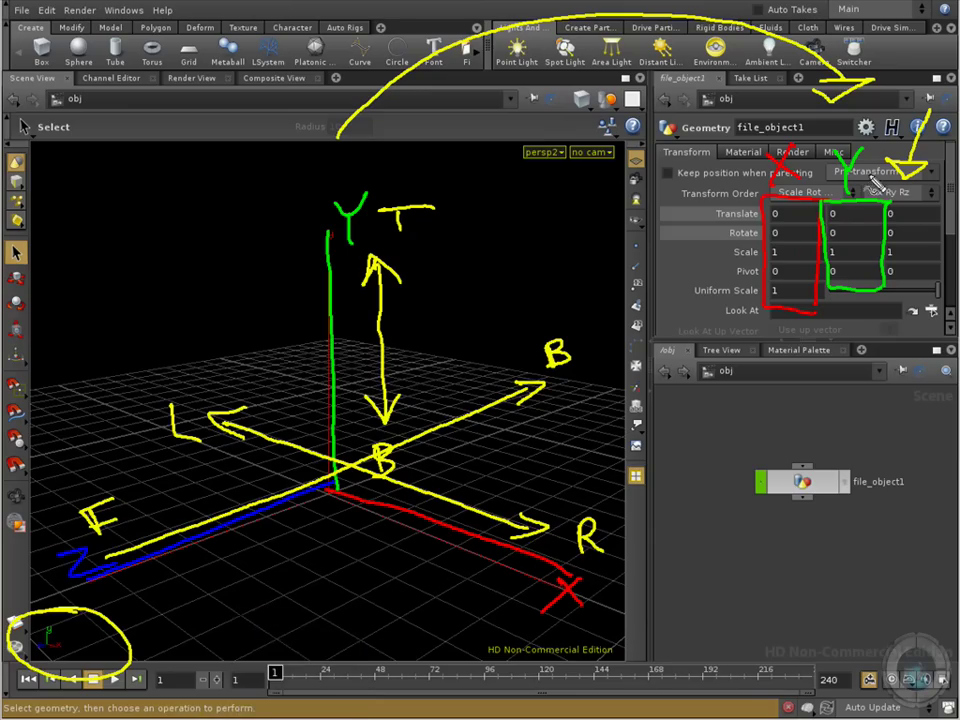
{"action": "mouse_move", "coordinate": [890, 205]}
{"action": "left_mouse_down"}
{"action": "mouse_move", "coordinate": [938, 205]}
{"action": "mouse_move", "coordinate": [931, 296]}
{"action": "mouse_move", "coordinate": [890, 290]}
{"action": "mouse_move", "coordinate": [885, 227]}
{"action": "mouse_move", "coordinate": [886, 292]}
{"action": "mouse_move", "coordinate": [933, 315]}
{"action": "left_mouse_up"}
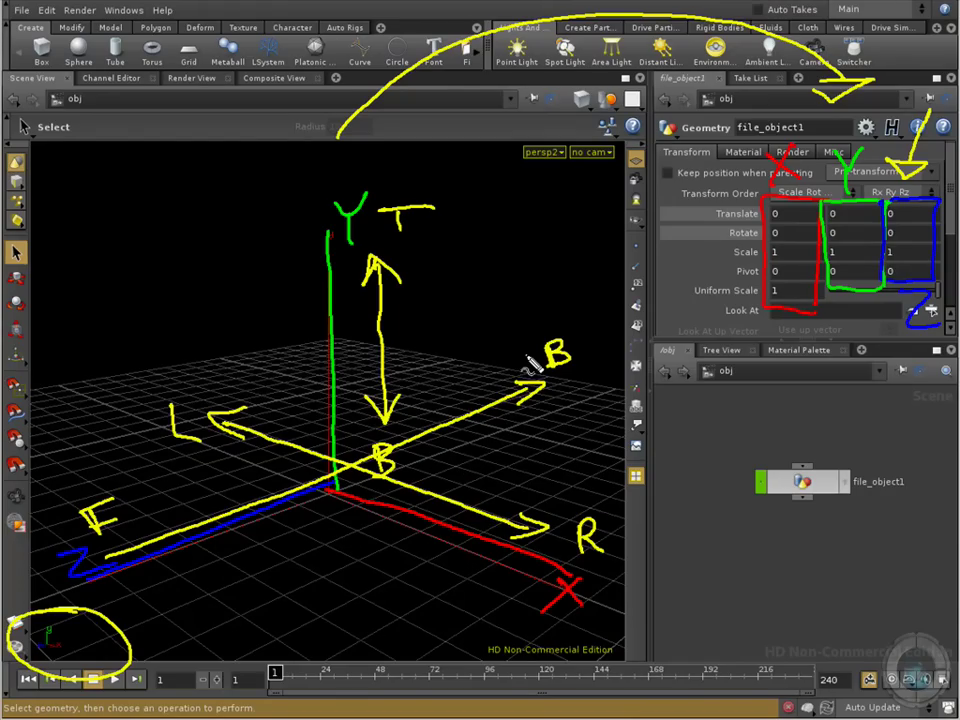
Clear the annotations, turn on file_object1's display flag, and orbit around the dragon head
{"action": "key", "text": "Escape"}
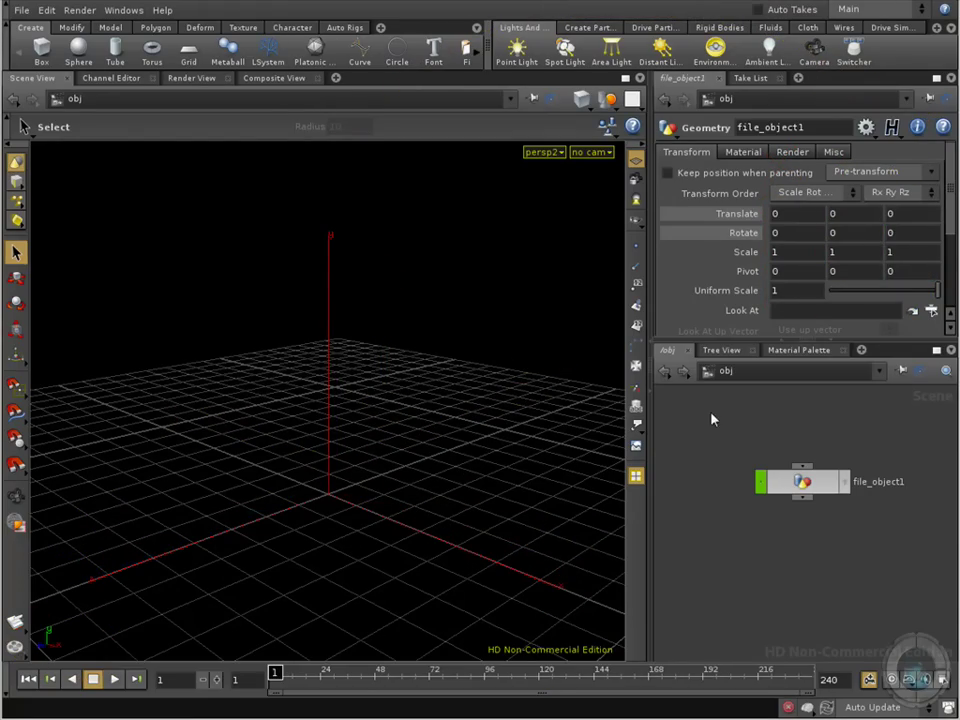
{"action": "left_click_drag", "start_coordinate": [810, 478], "coordinate": [778, 474]}
{"action": "left_click", "coordinate": [814, 478]}
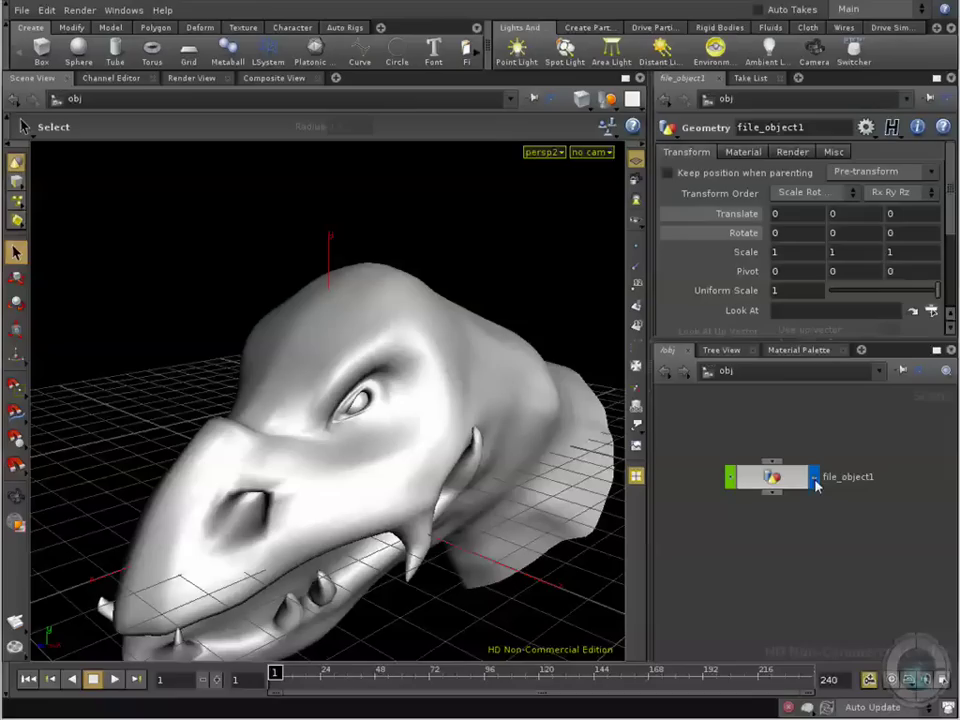
{"action": "left_click_drag", "start_coordinate": [298, 436], "coordinate": [413, 395]}
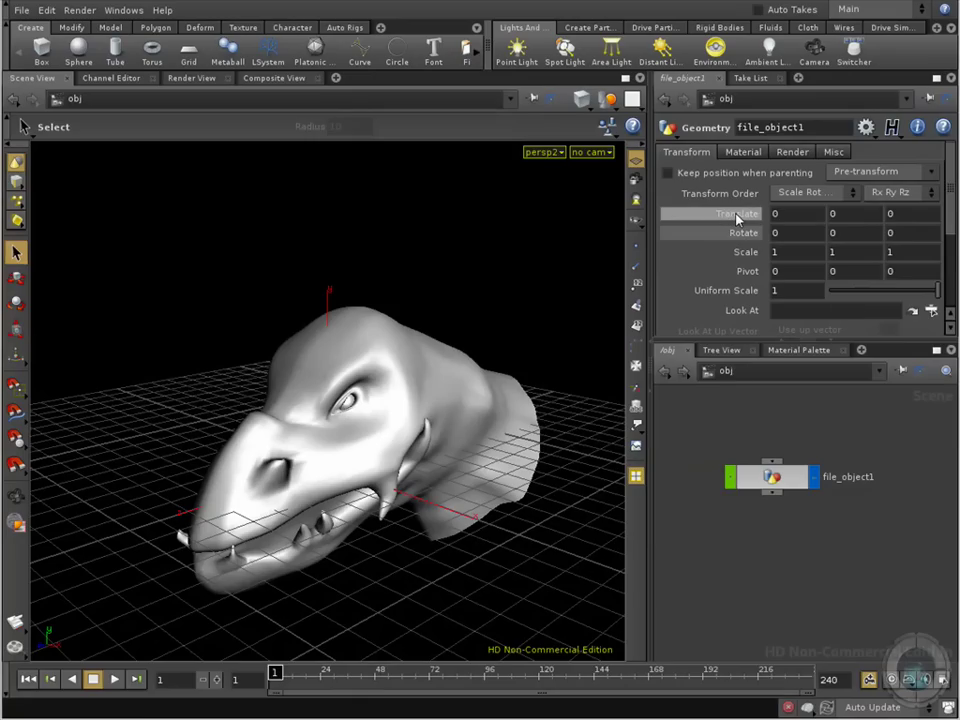
Set file_object1's Translate Y to 3
{"action": "left_click", "coordinate": [831, 214]}
{"action": "key", "text": "Return"}
{"action": "left_click", "coordinate": [842, 218]}
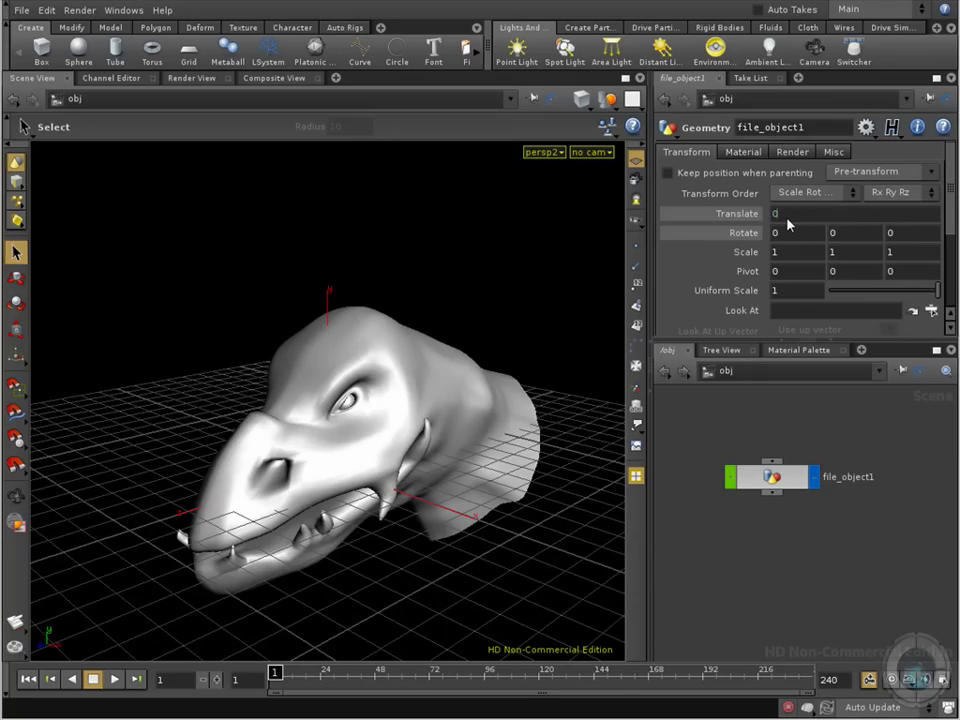
{"action": "key", "text": "BackSpace"}
{"action": "type", "text": "3"}
{"action": "key", "text": "Return"}
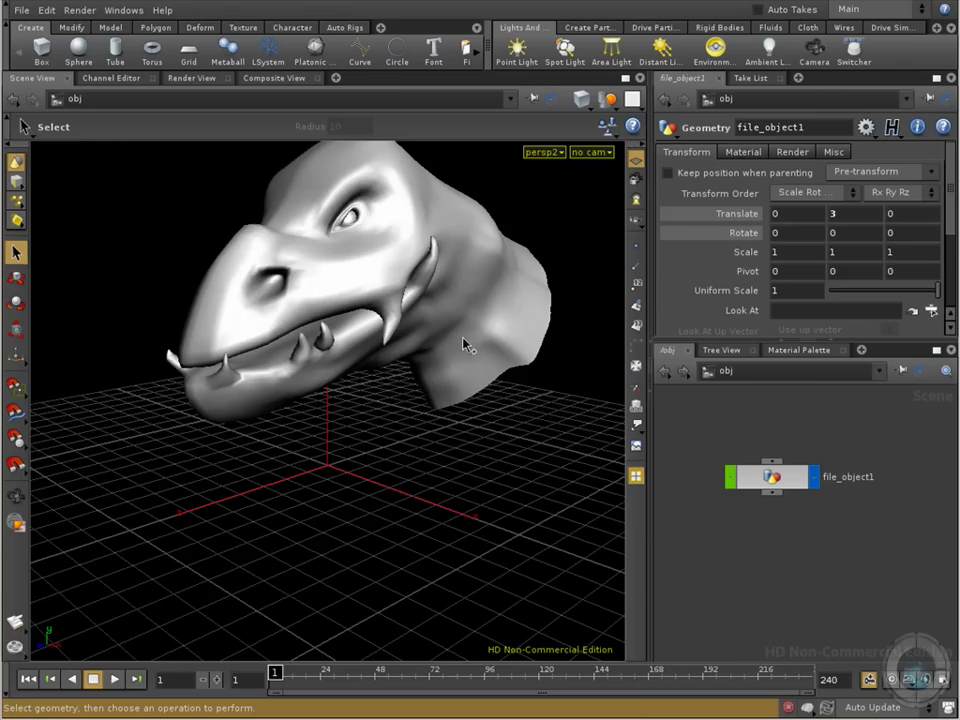
Try Translate X values of -3 and 5, then set Translate X back to 0
{"action": "left_click", "coordinate": [798, 218]}
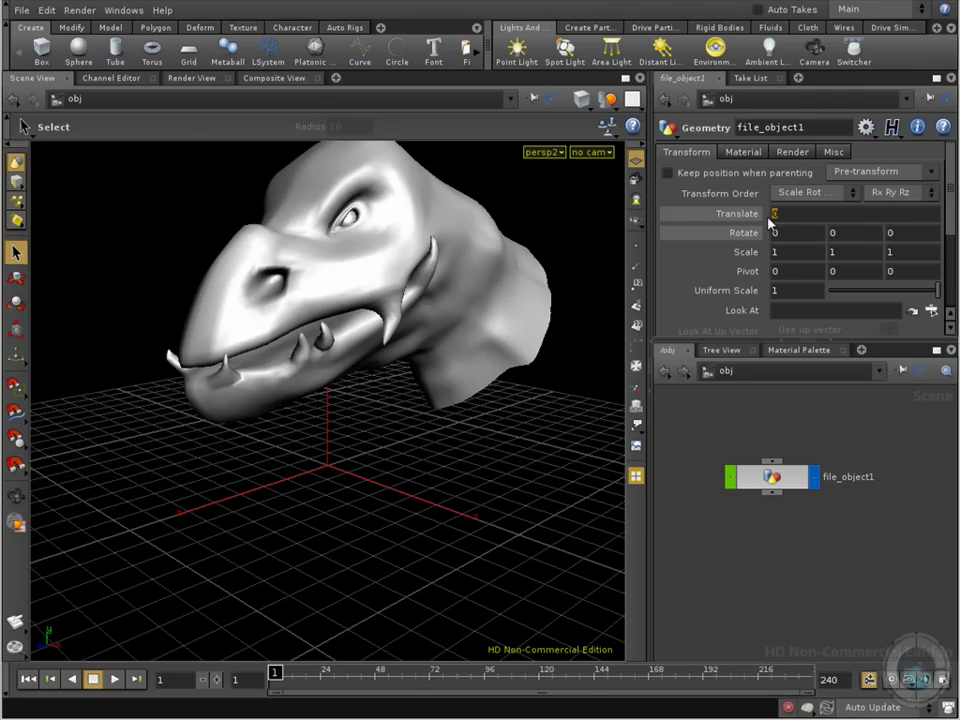
{"action": "type", "text": "-3"}
{"action": "key", "text": "Return"}
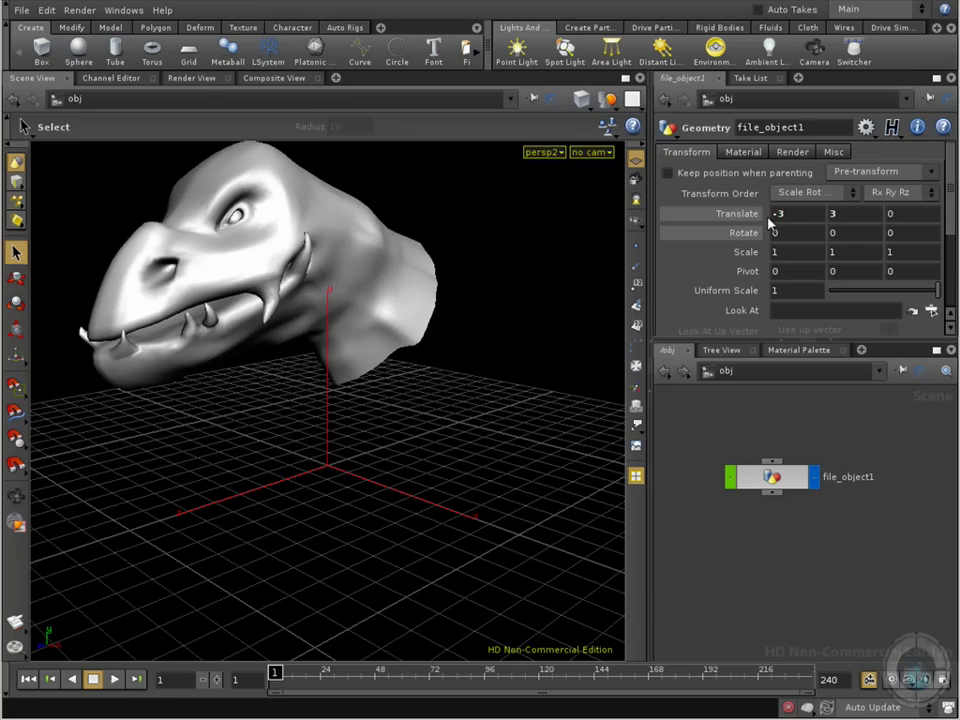
{"action": "left_click", "coordinate": [762, 215]}
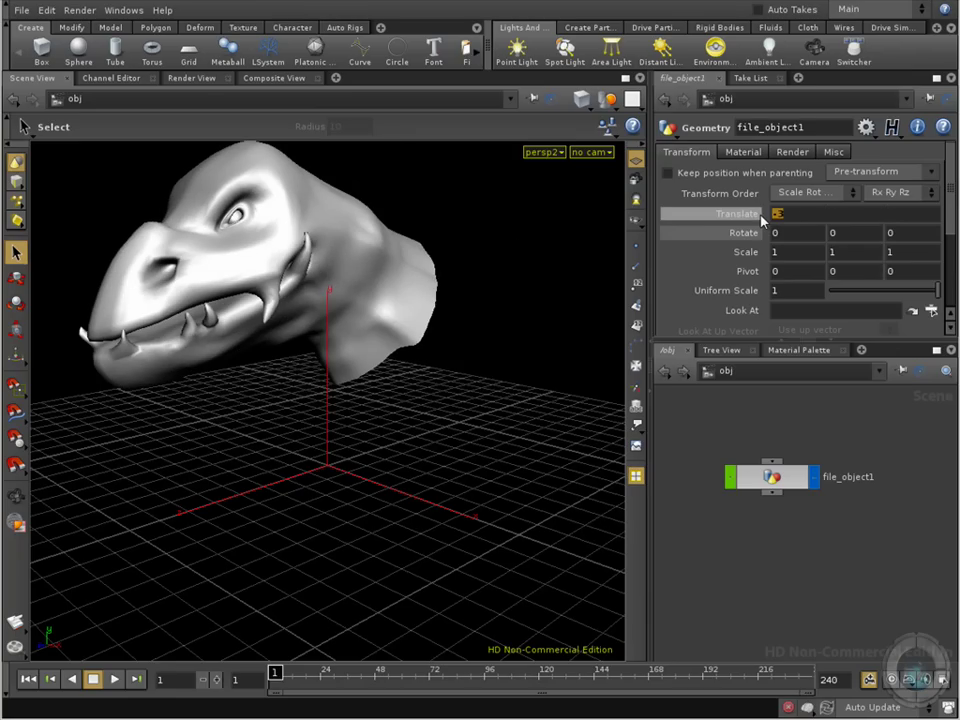
{"action": "type", "text": "5"}
{"action": "key", "text": "Return"}
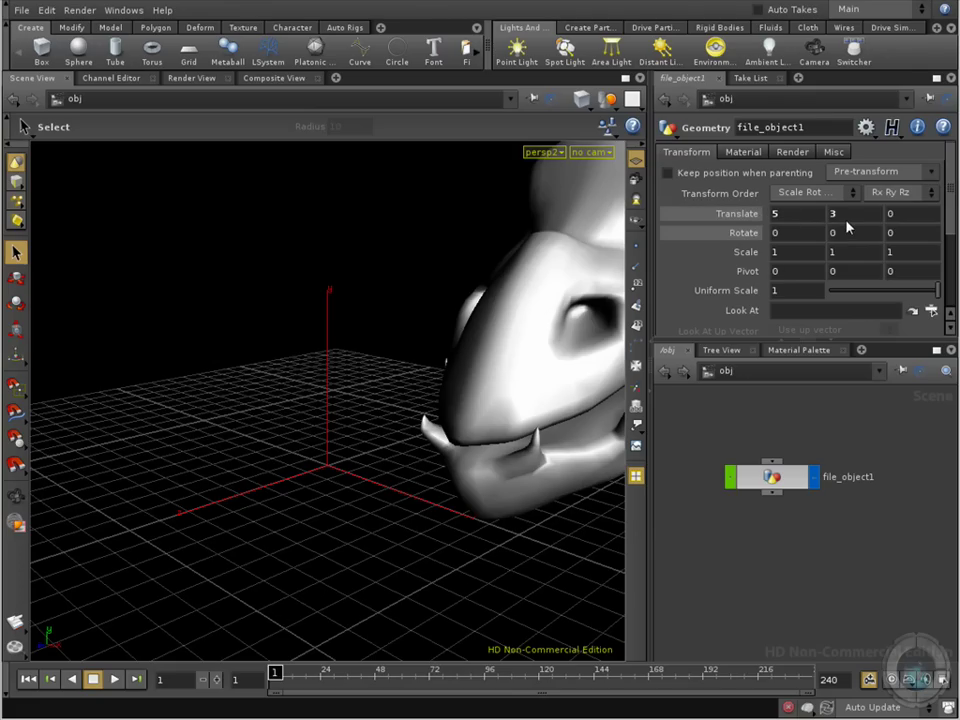
{"action": "left_click", "coordinate": [775, 214]}
{"action": "type", "text": "0"}
{"action": "key", "text": "Return"}
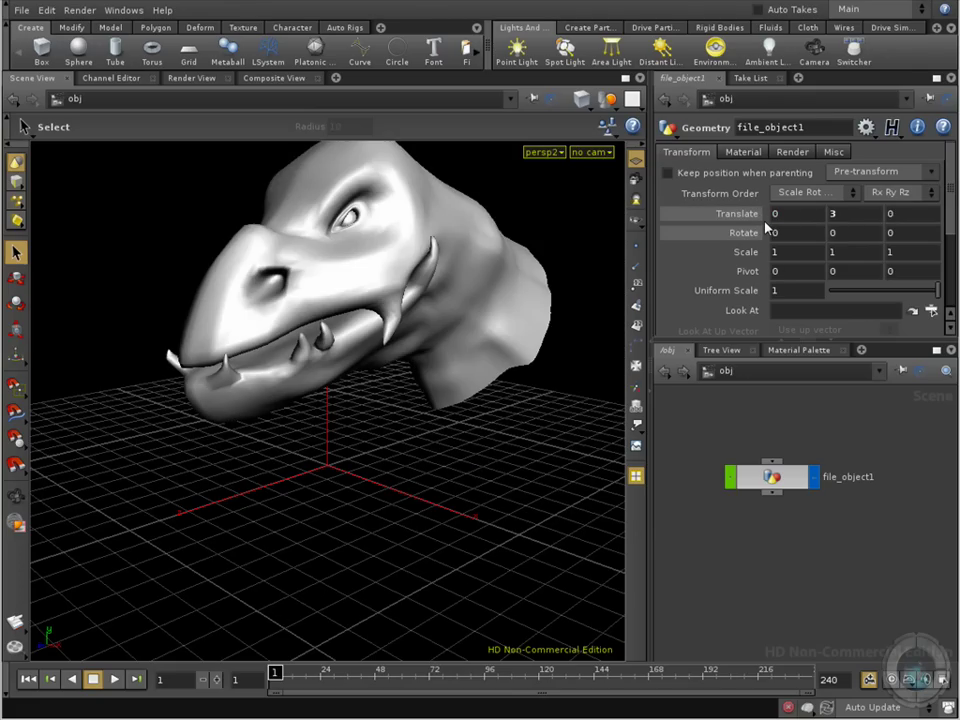
Set Rotate X to 45, Rotate Y to 90 and Rotate Z to 180
{"action": "left_click", "coordinate": [768, 233]}
{"action": "type", "text": "45"}
{"action": "key", "text": "Return"}
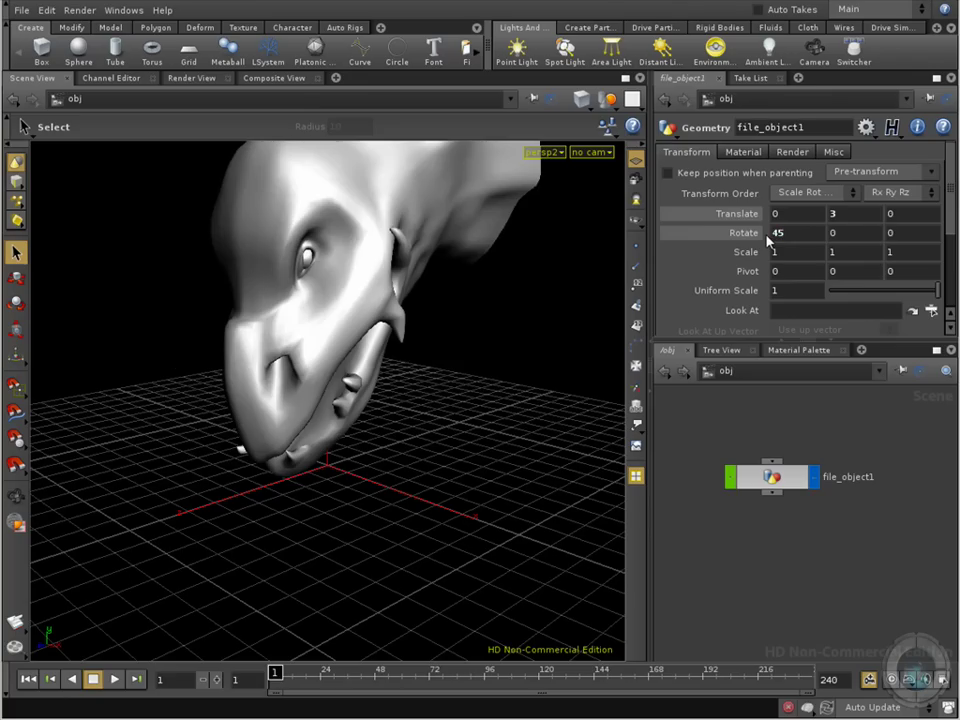
{"action": "left_click", "coordinate": [822, 236]}
{"action": "type", "text": "90"}
{"action": "key", "text": "Return"}
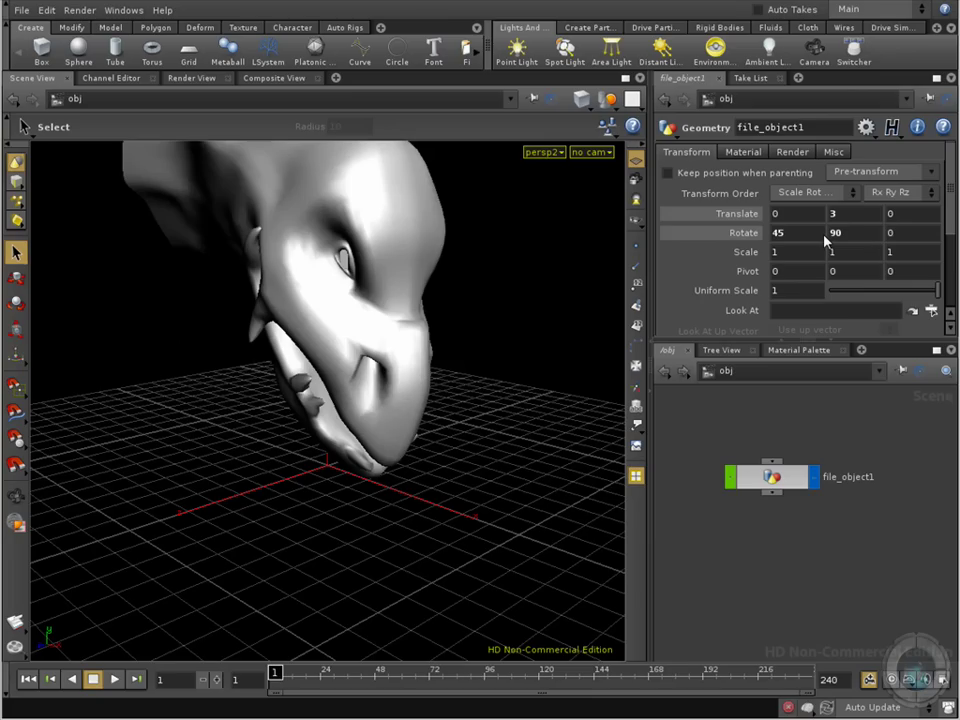
{"action": "left_click", "coordinate": [888, 235]}
{"action": "type", "text": "180"}
{"action": "key", "text": "Return"}
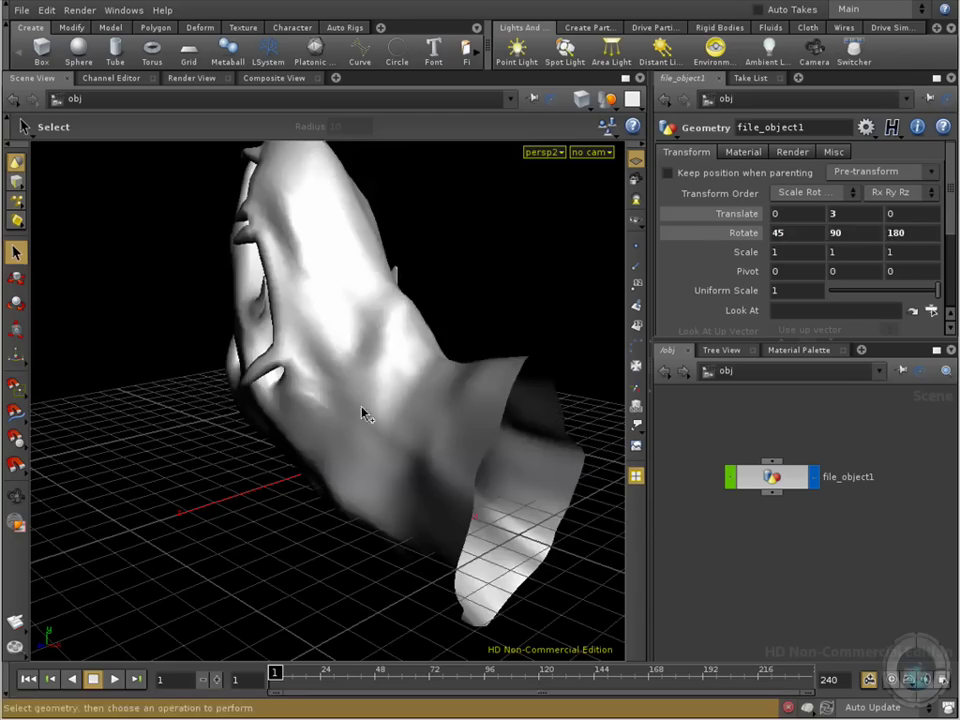
Set Rotate X back to 0, then revert all parameters to defaults from the gear menu
{"action": "left_click", "coordinate": [773, 233]}
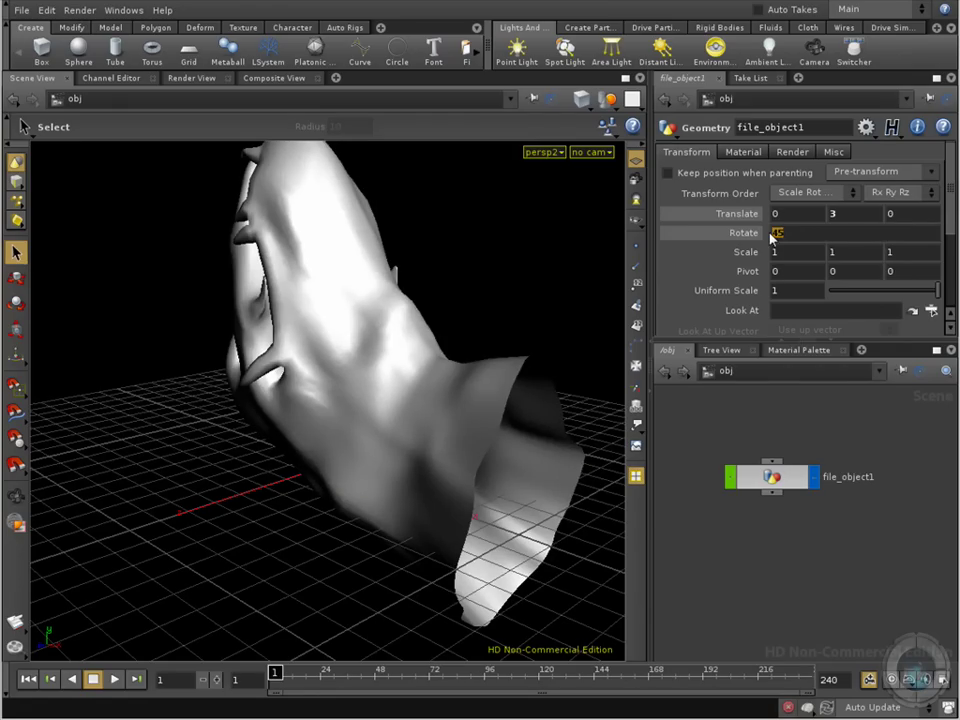
{"action": "type", "text": "0"}
{"action": "key", "text": "Return"}
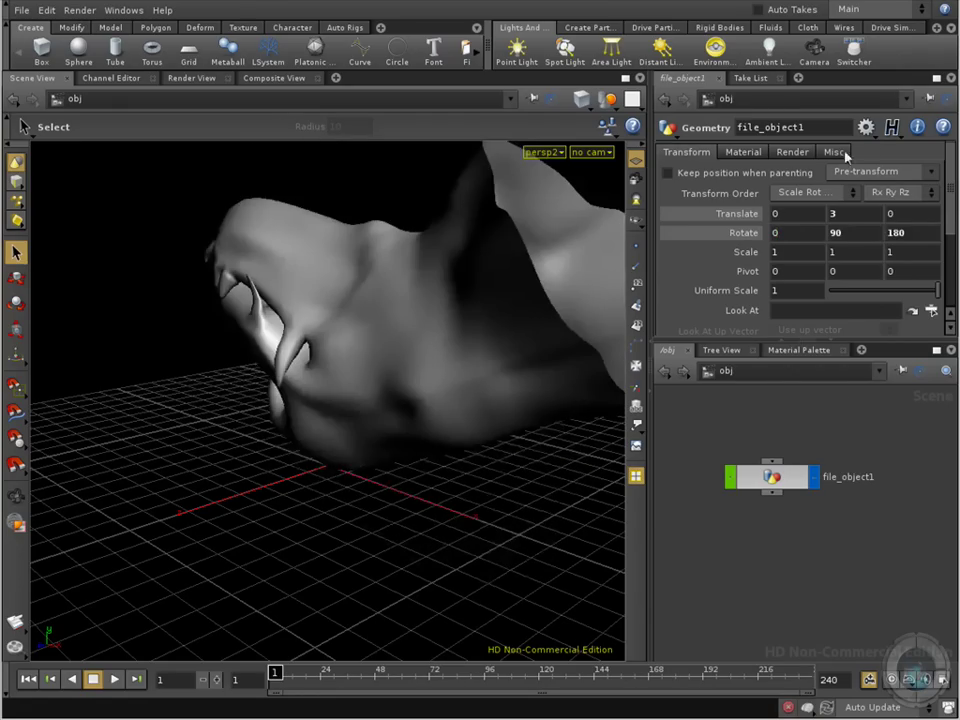
{"action": "left_click", "coordinate": [866, 129]}
{"action": "left_click", "coordinate": [886, 279]}
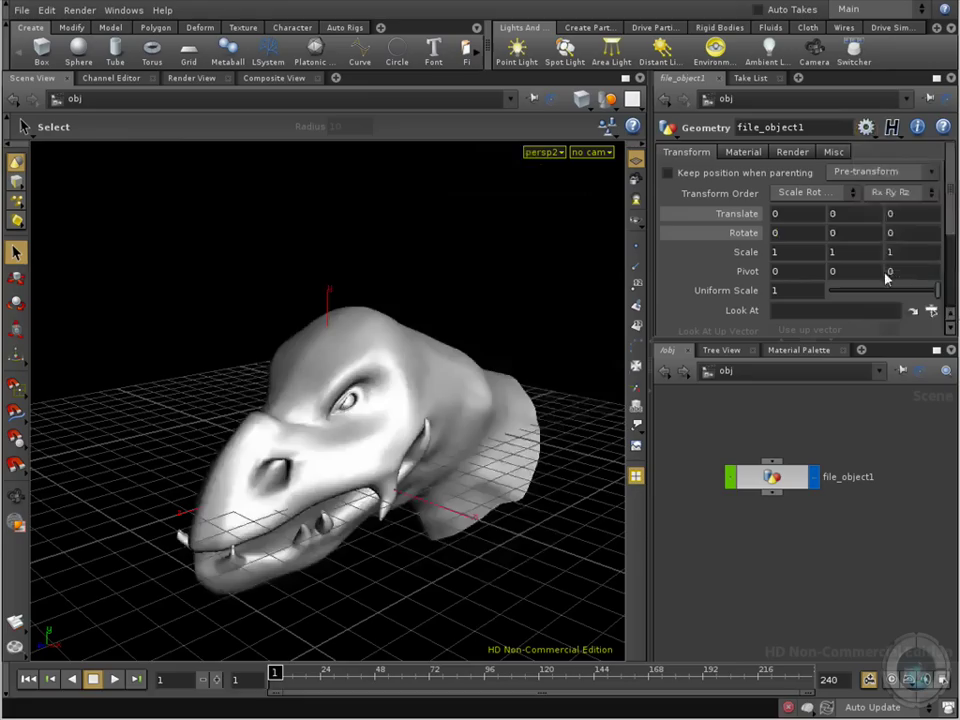